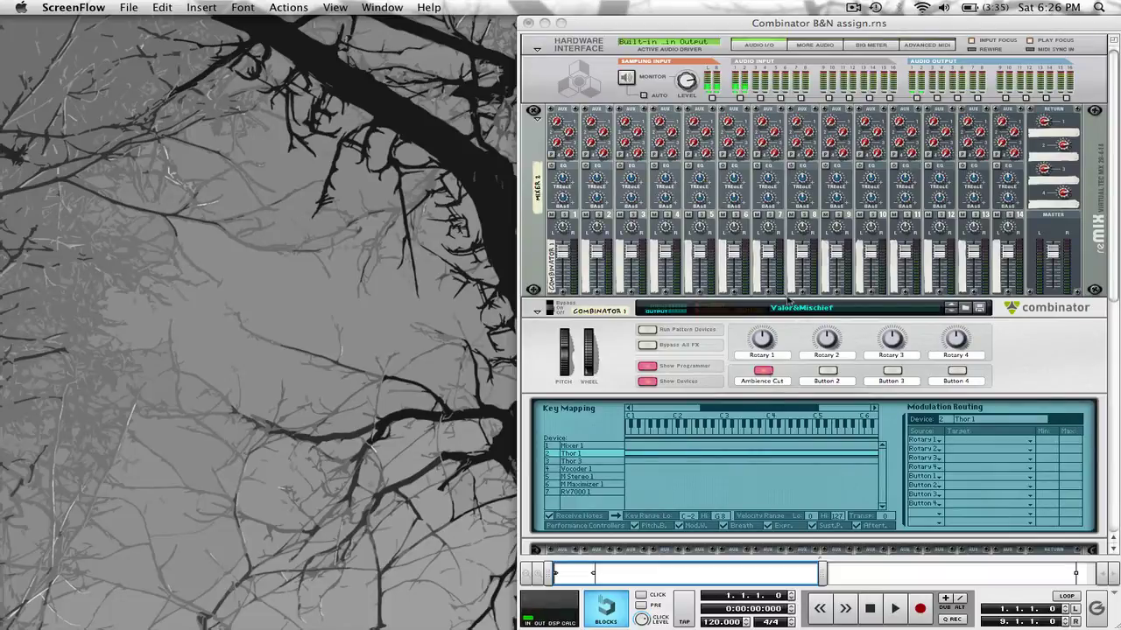
Scroll through the rack and bring the Combinator programmer panel back into view.
scroll(896, 361, down, 10)
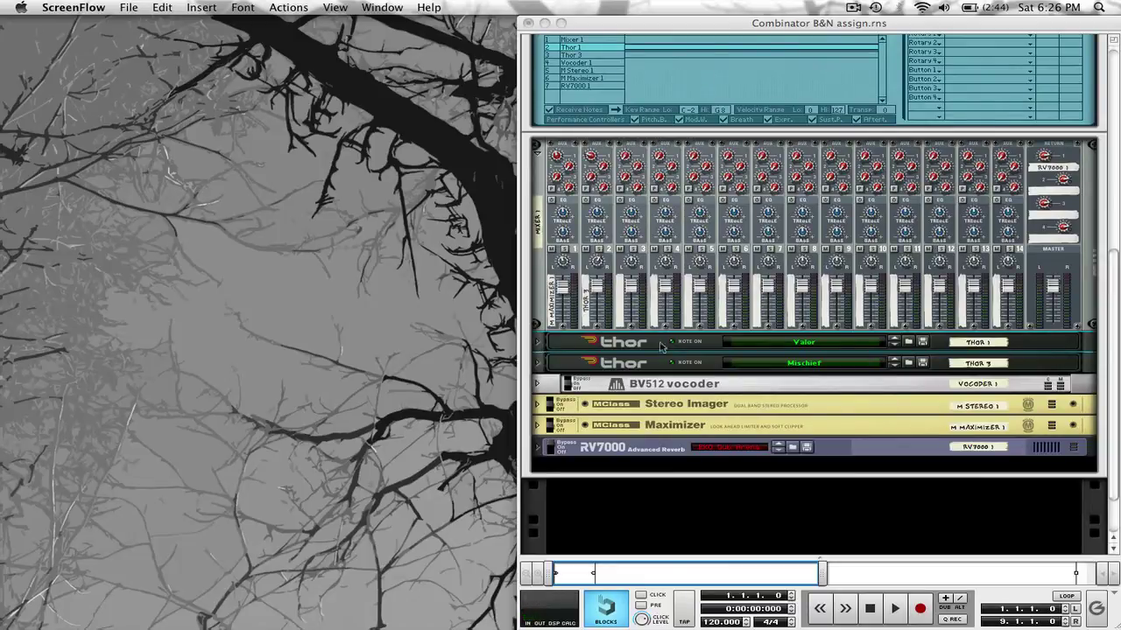
scroll(853, 341, up, 4)
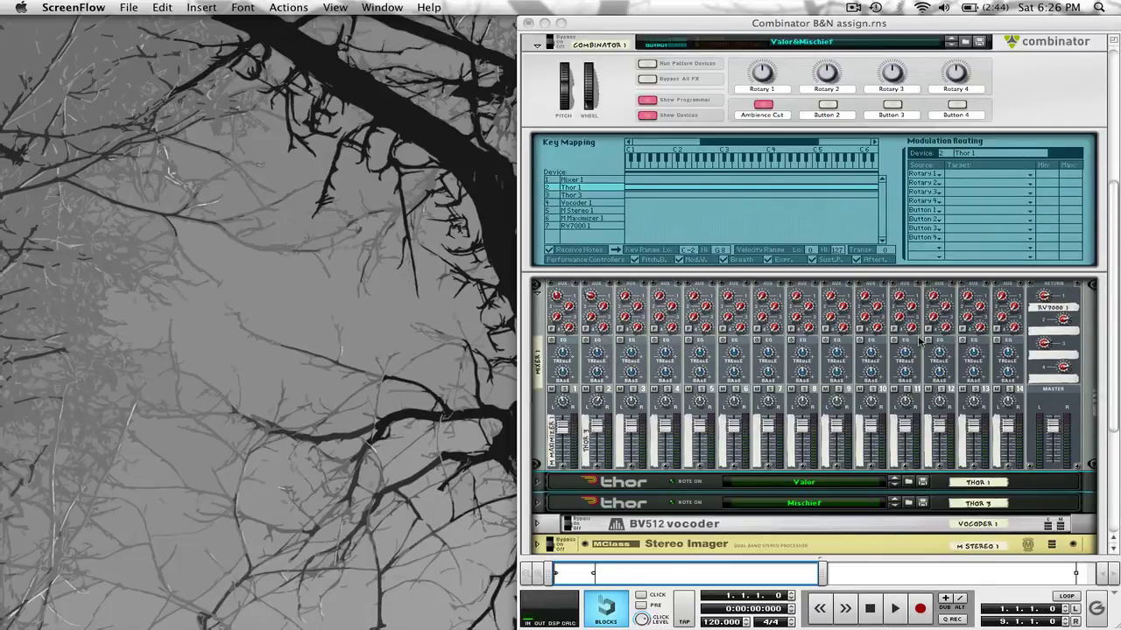
scroll(918, 335, up, 1)
scroll(909, 346, down, 3)
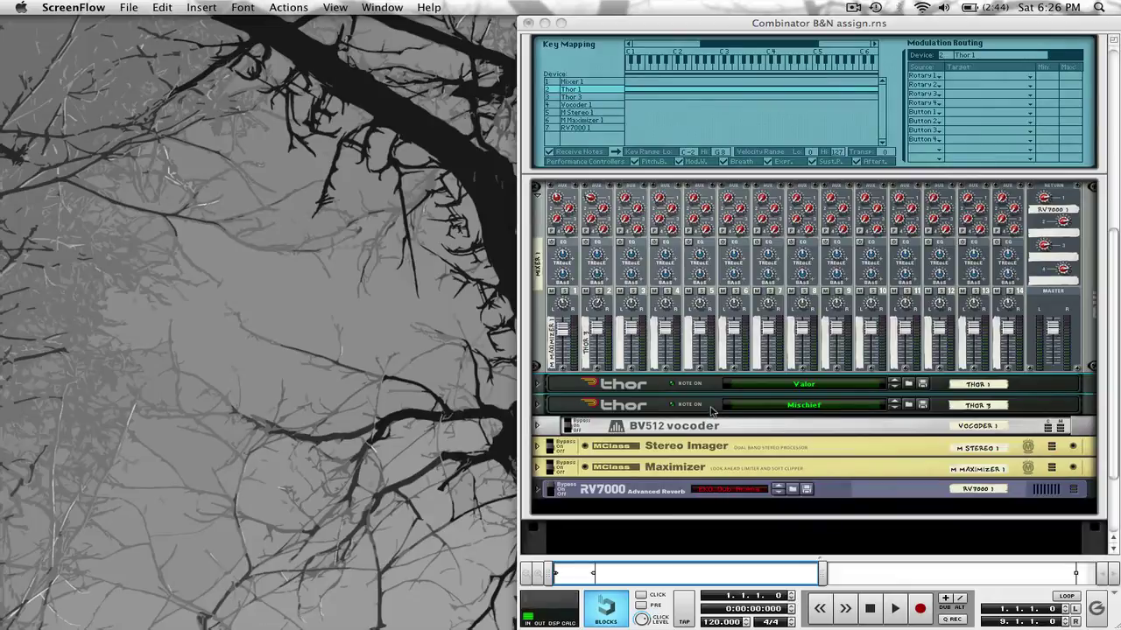
scroll(711, 411, up, 5)
scroll(758, 406, down, 2)
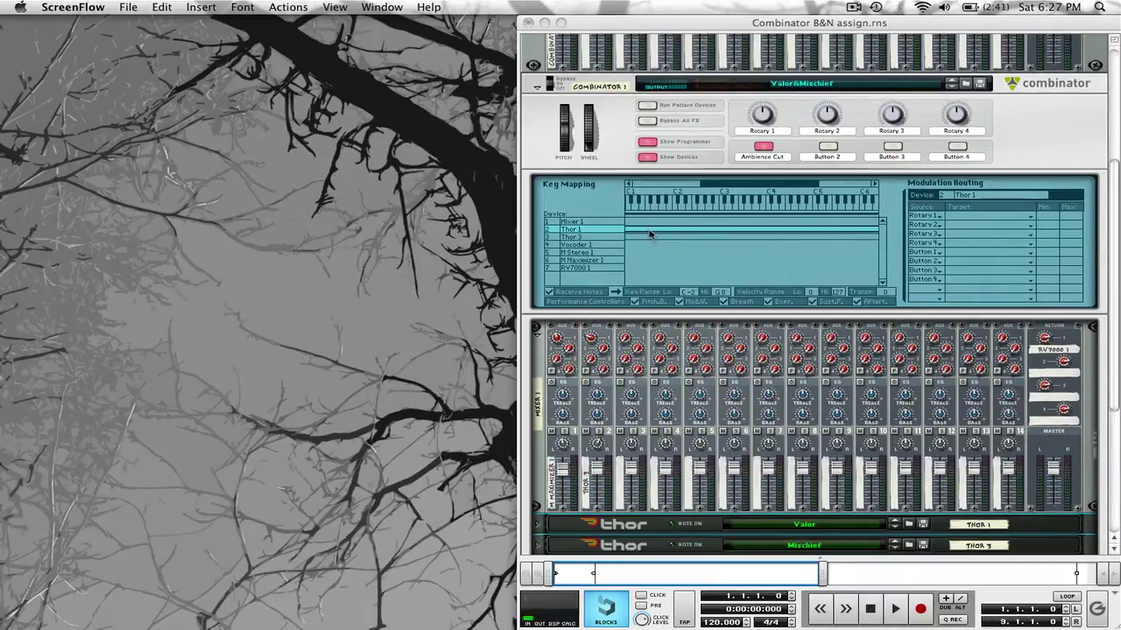
click(648, 147)
click(647, 147)
click(648, 147)
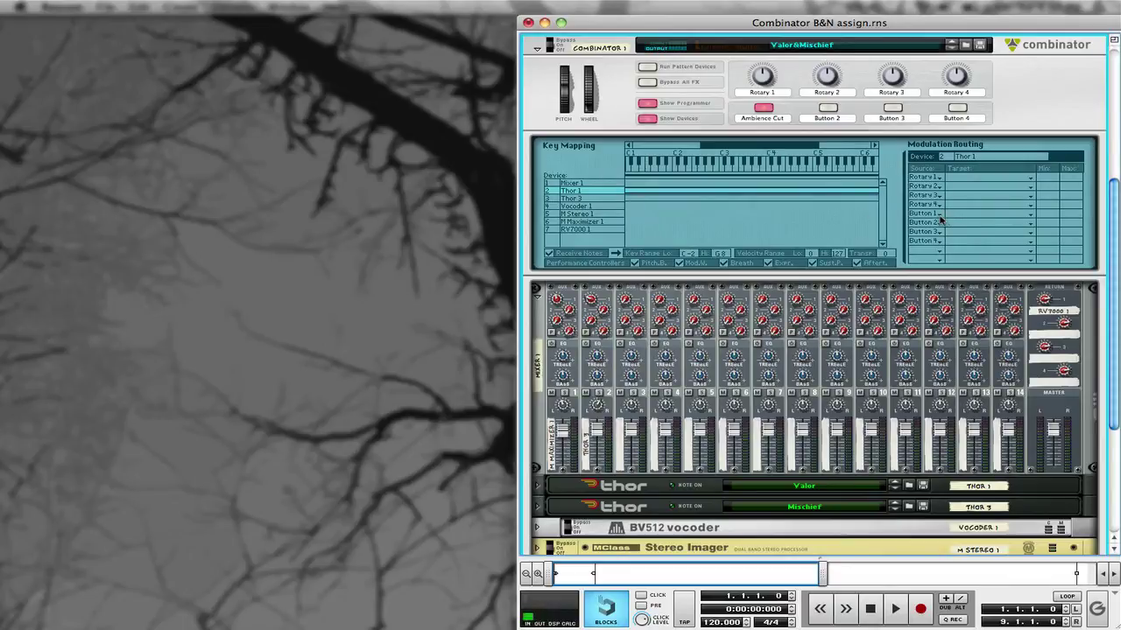
For Thor 1, route Button 1 to Effect > Chorus On and a second Button 1 row to Effect > Delay On.
click(1017, 217)
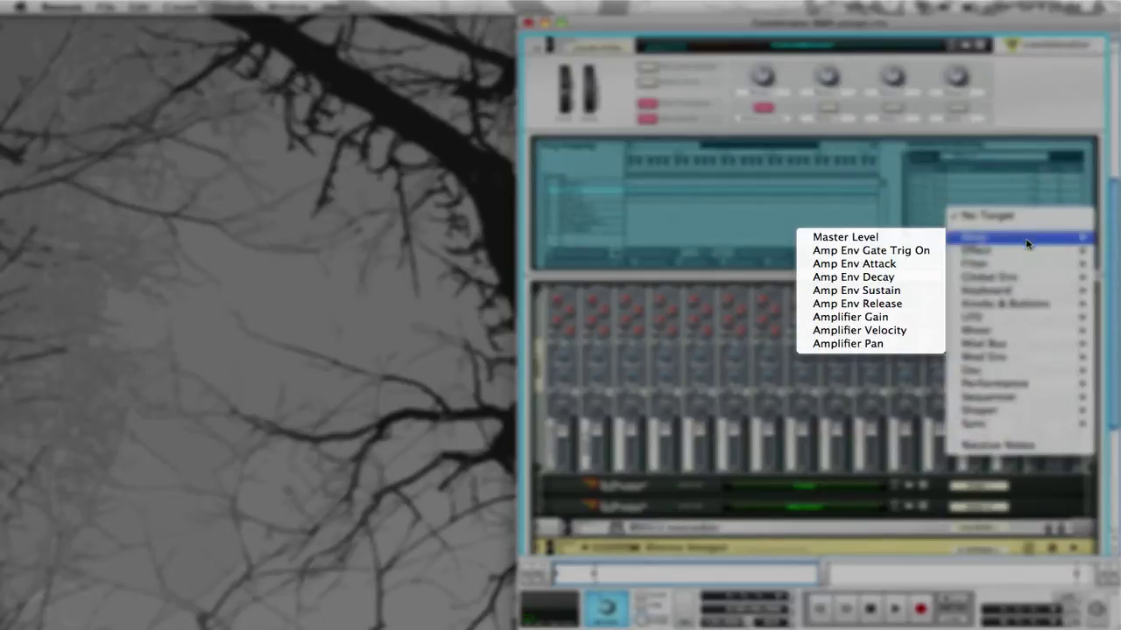
mouse_move(1026, 249)
click(909, 252)
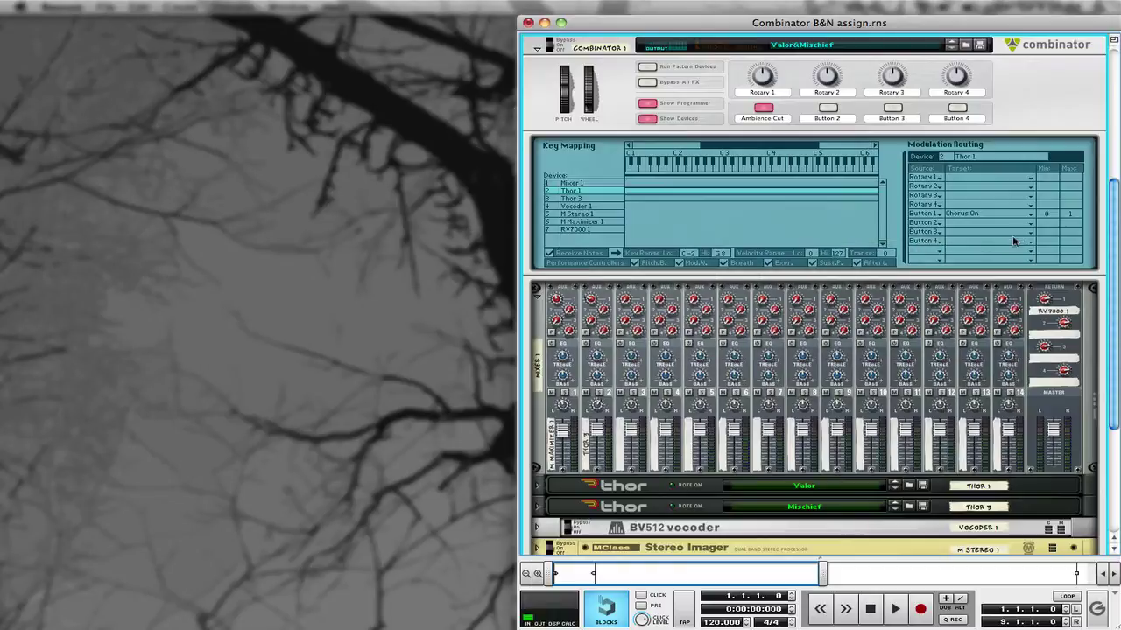
click(942, 226)
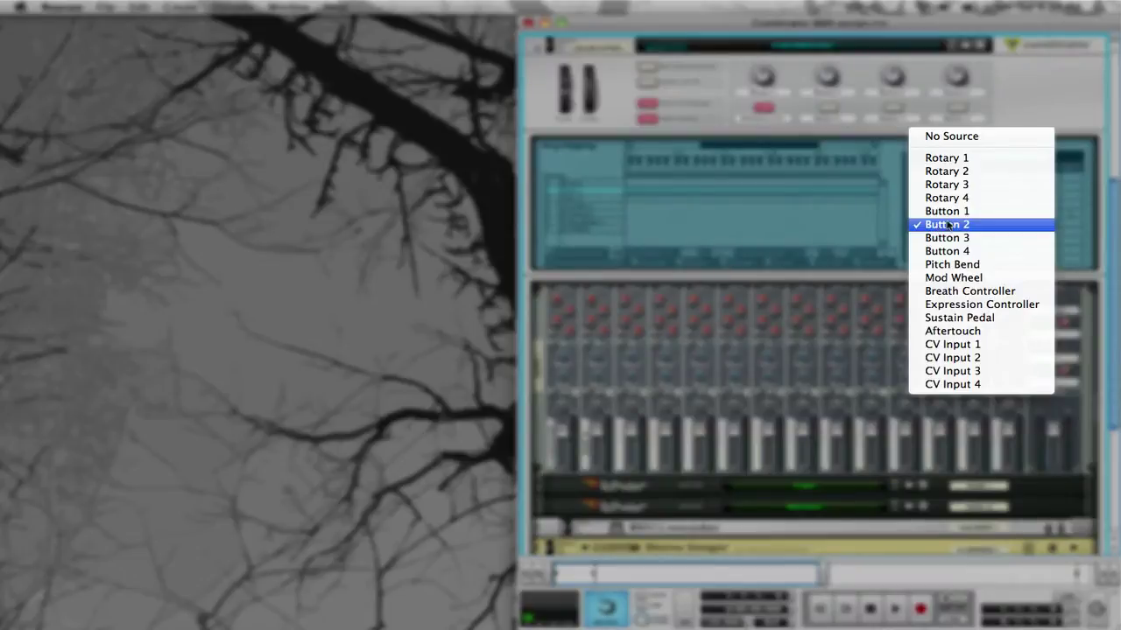
click(951, 214)
click(980, 224)
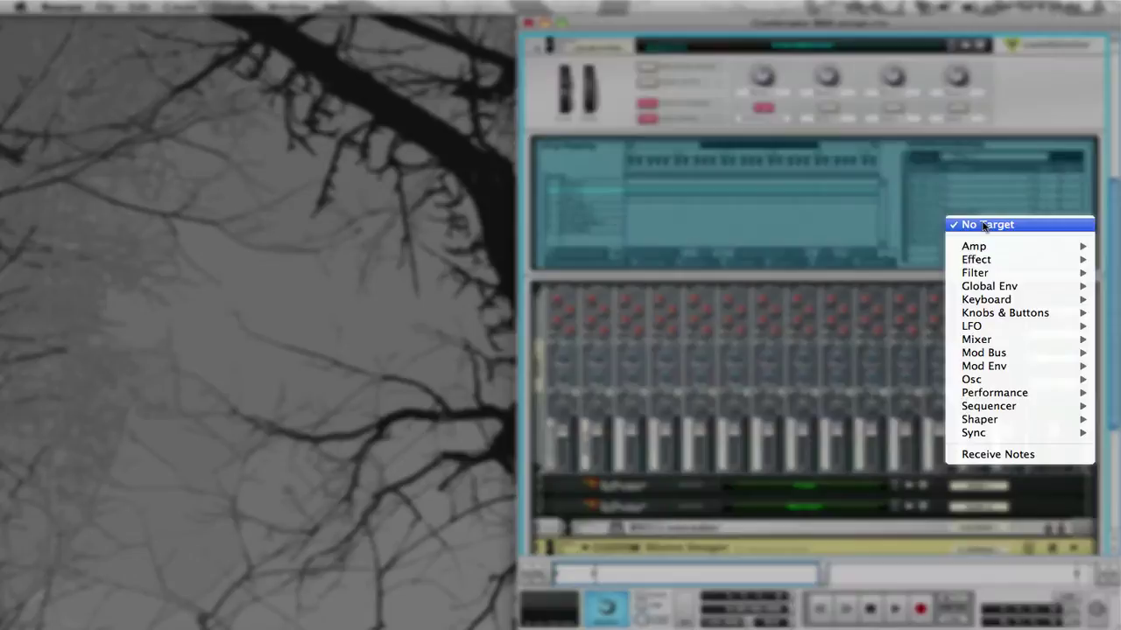
mouse_move(1013, 271)
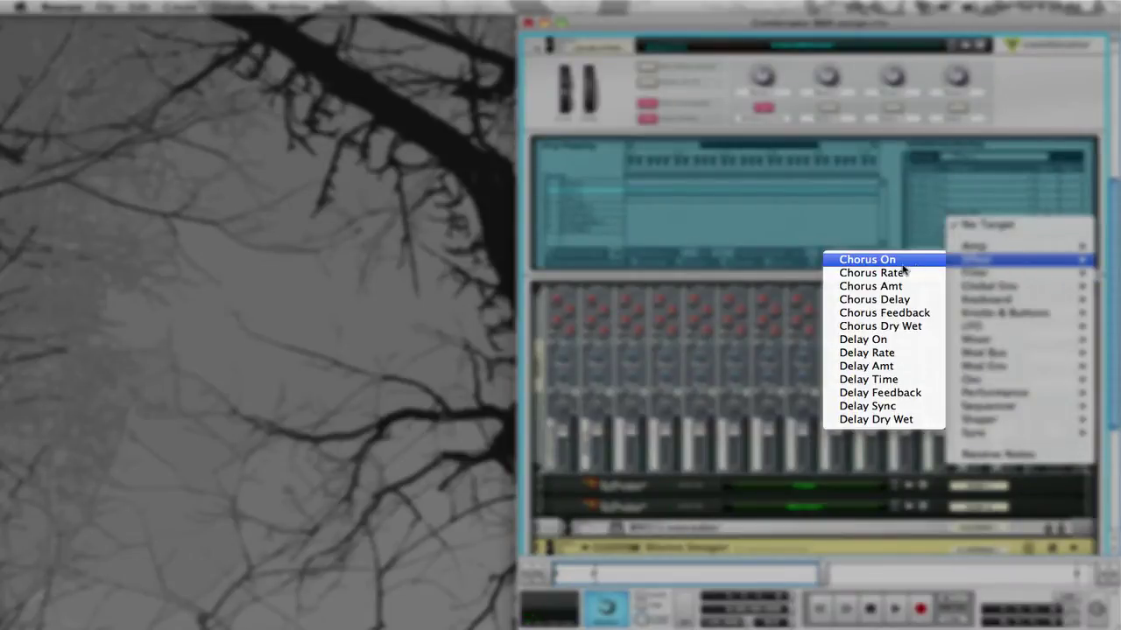
click(898, 340)
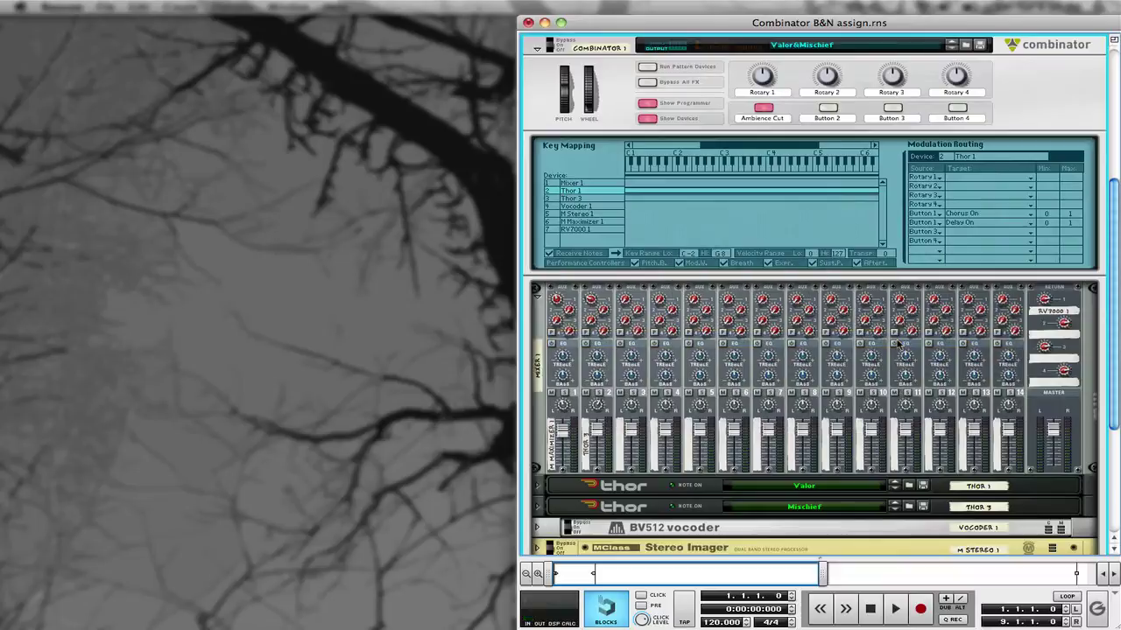
Select Thor 3 and route a Button 1 row to Effect > Chorus On.
click(585, 199)
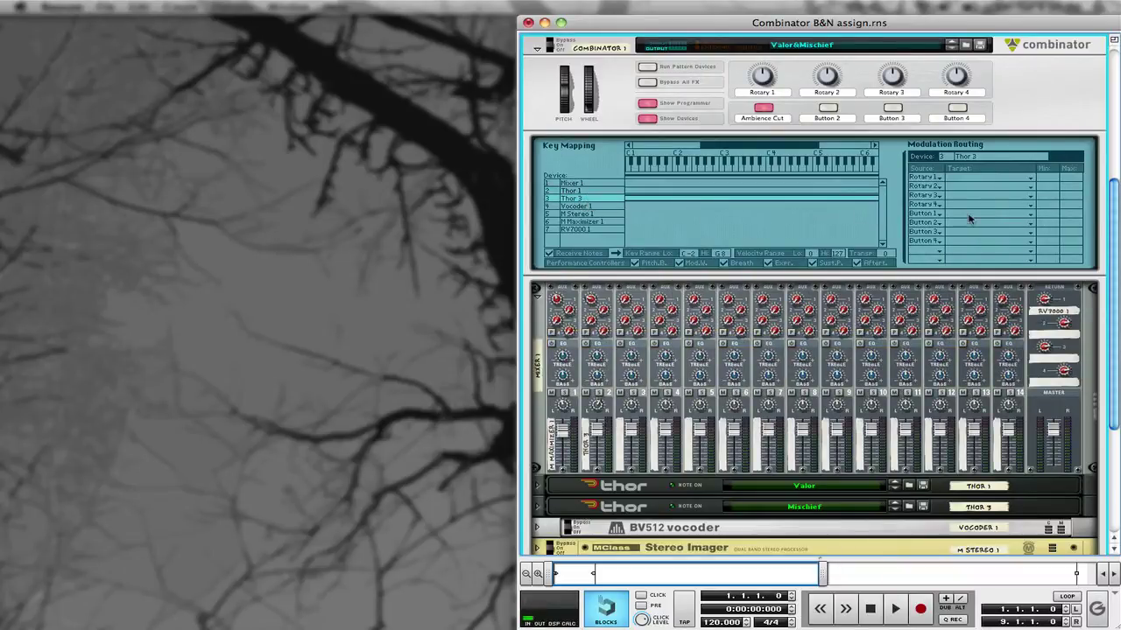
click(937, 229)
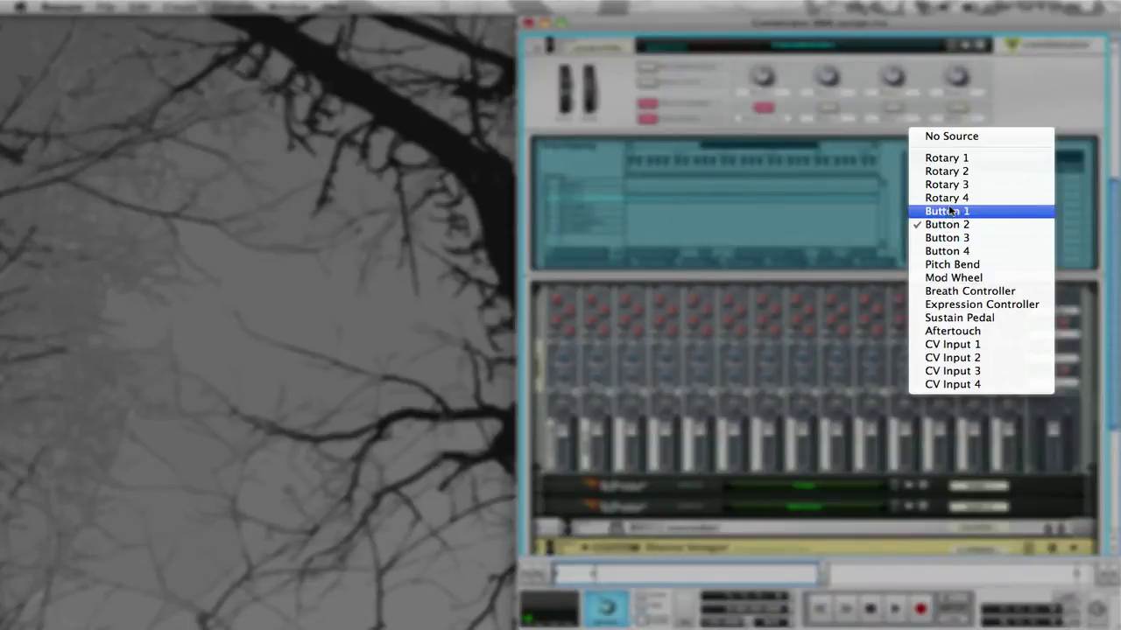
click(951, 210)
click(965, 224)
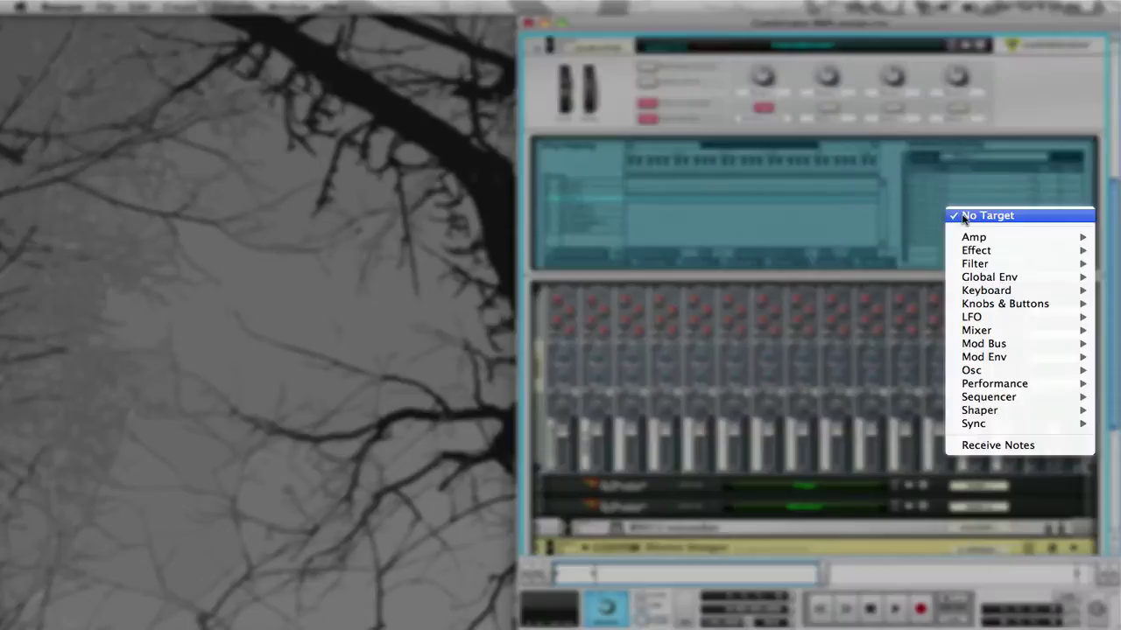
mouse_move(994, 259)
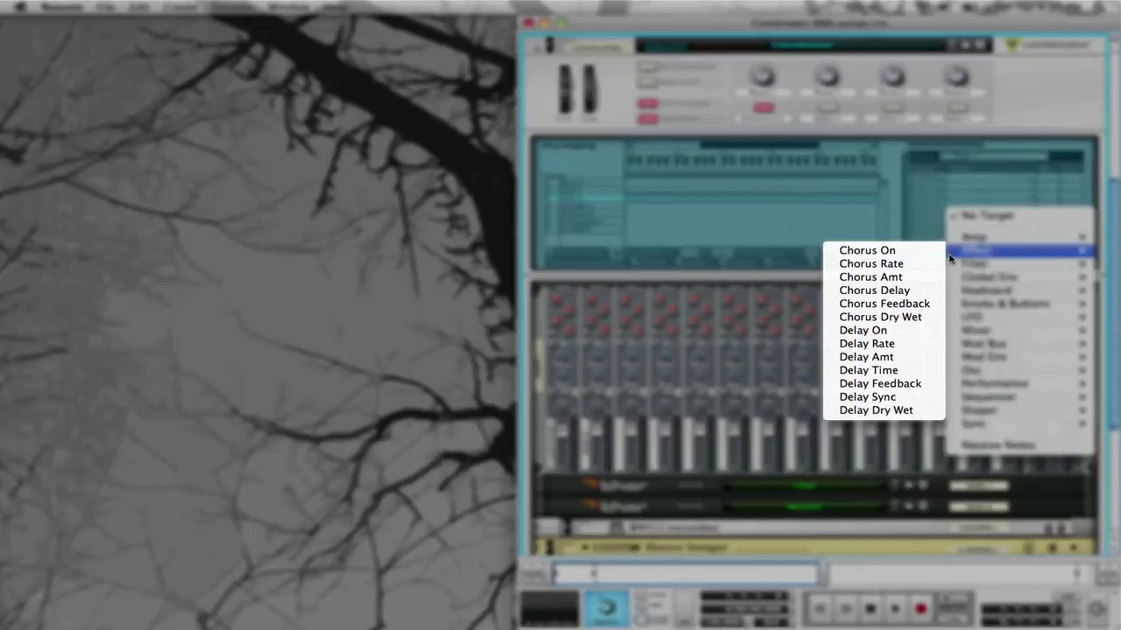
click(919, 255)
Target Effect > Delay On with a second Button 1 row, then toggle Ambience Cut off and on.
click(983, 226)
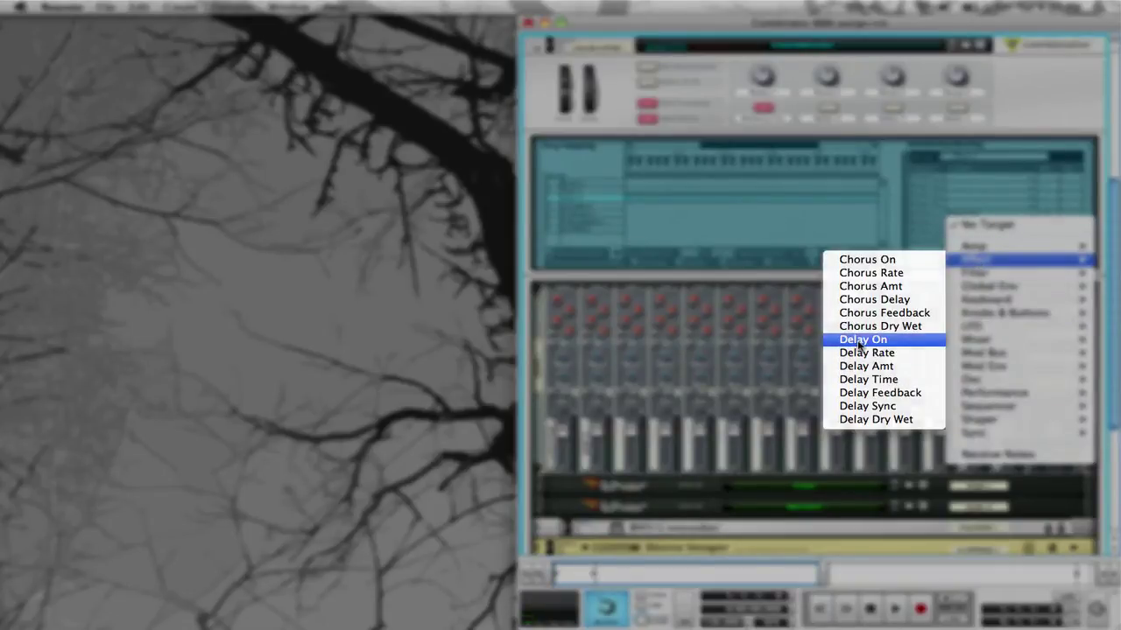
click(862, 340)
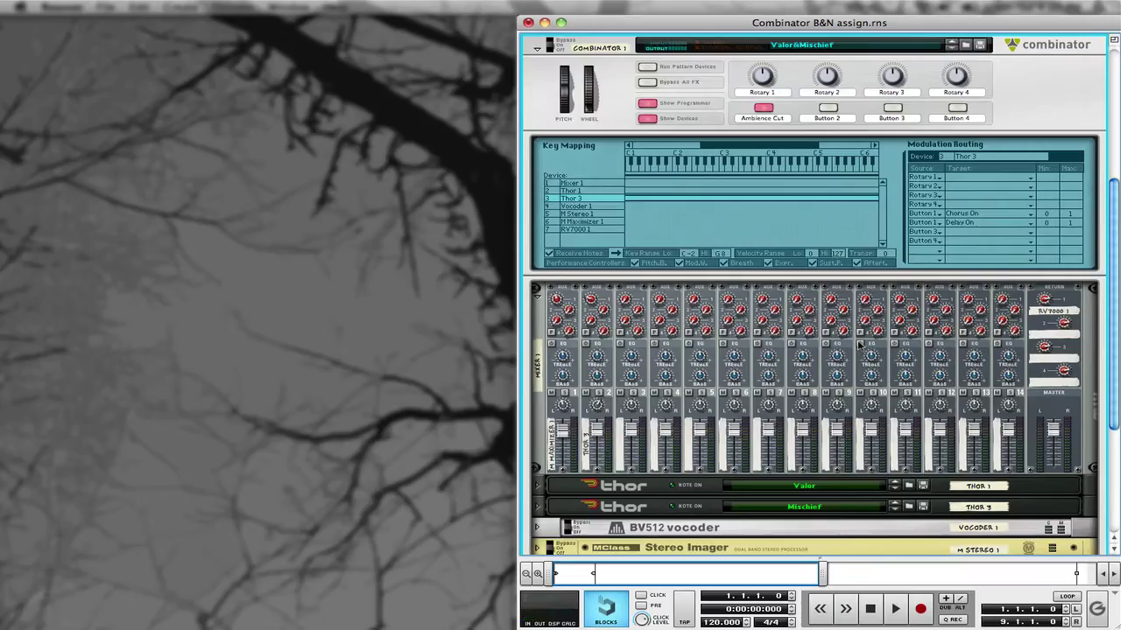
click(763, 108)
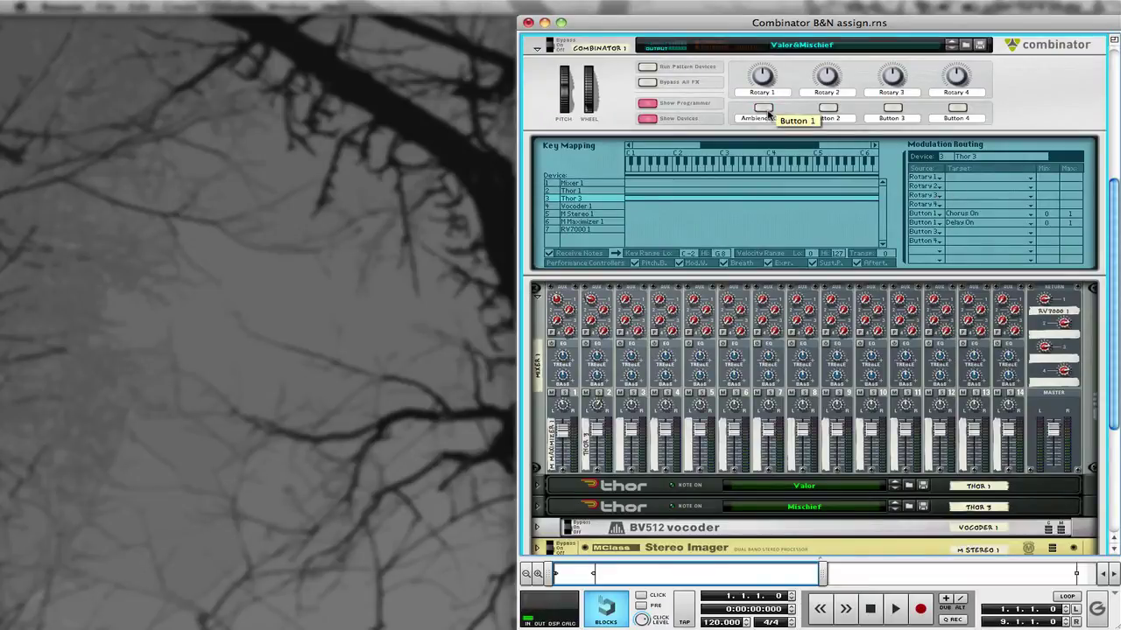
click(767, 111)
Unfold the Thor 1 device to show its full synth panel.
scroll(865, 428, down, 3)
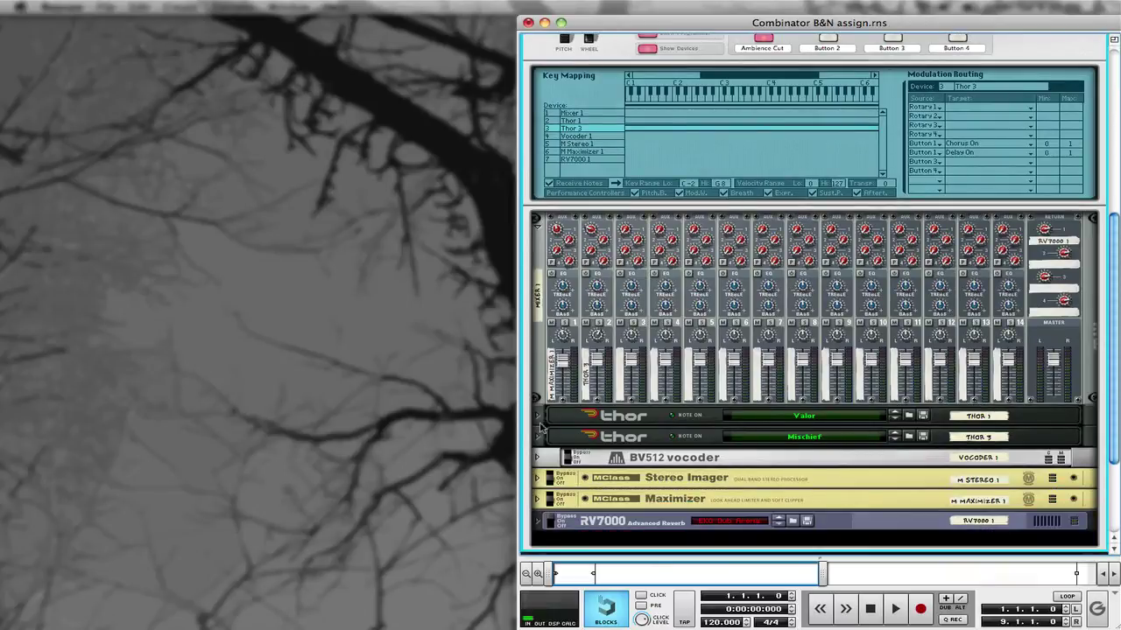
click(541, 423)
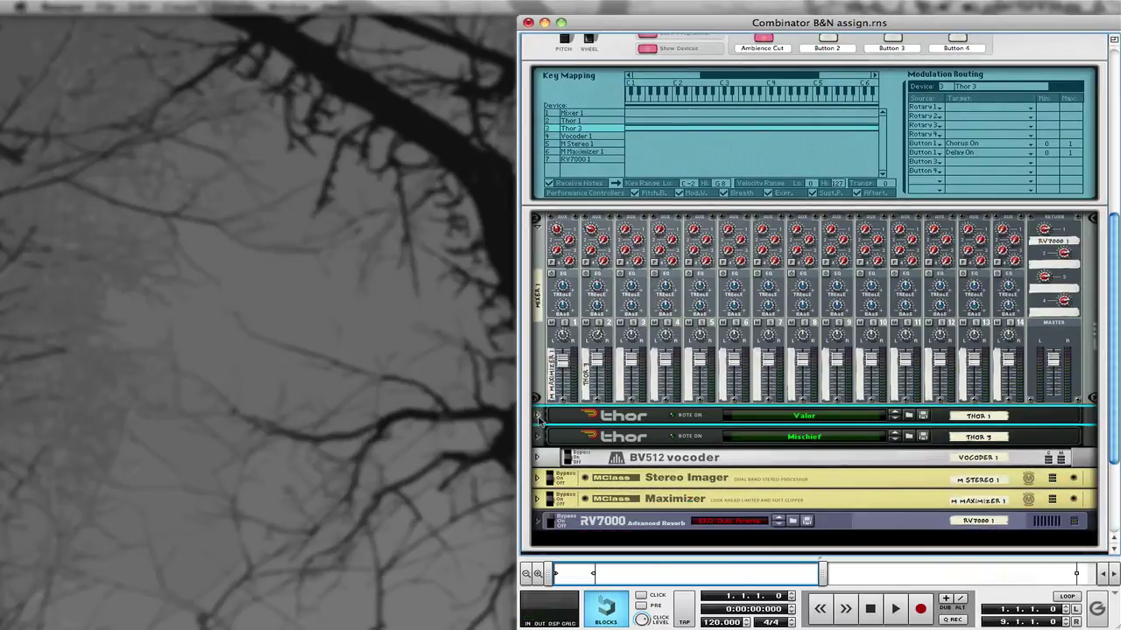
click(539, 418)
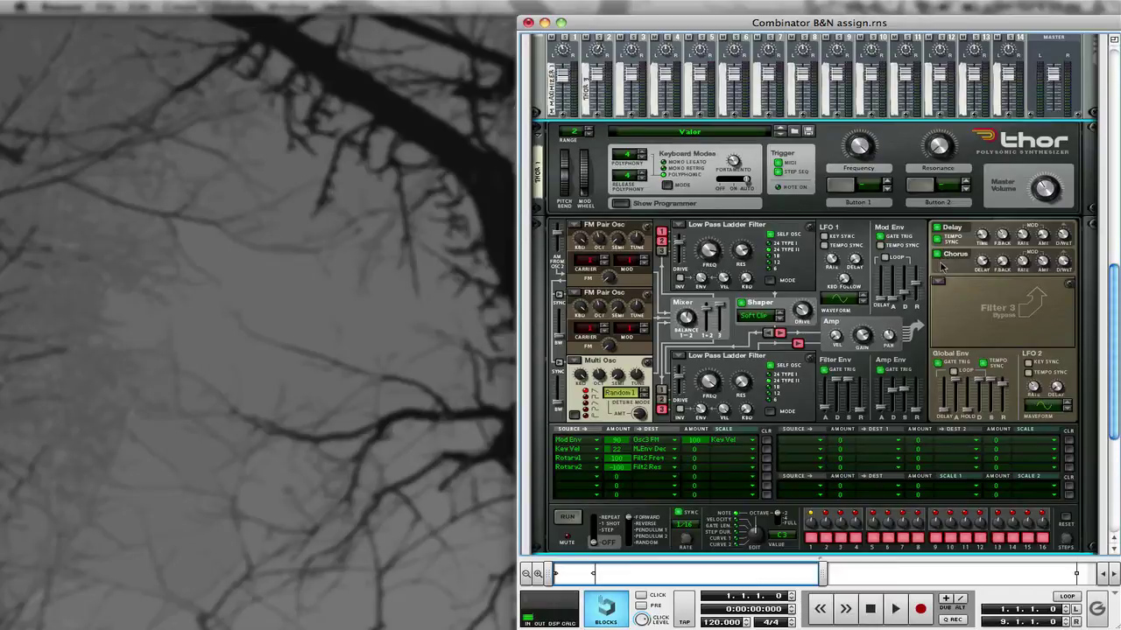
scroll(941, 267, up, 10)
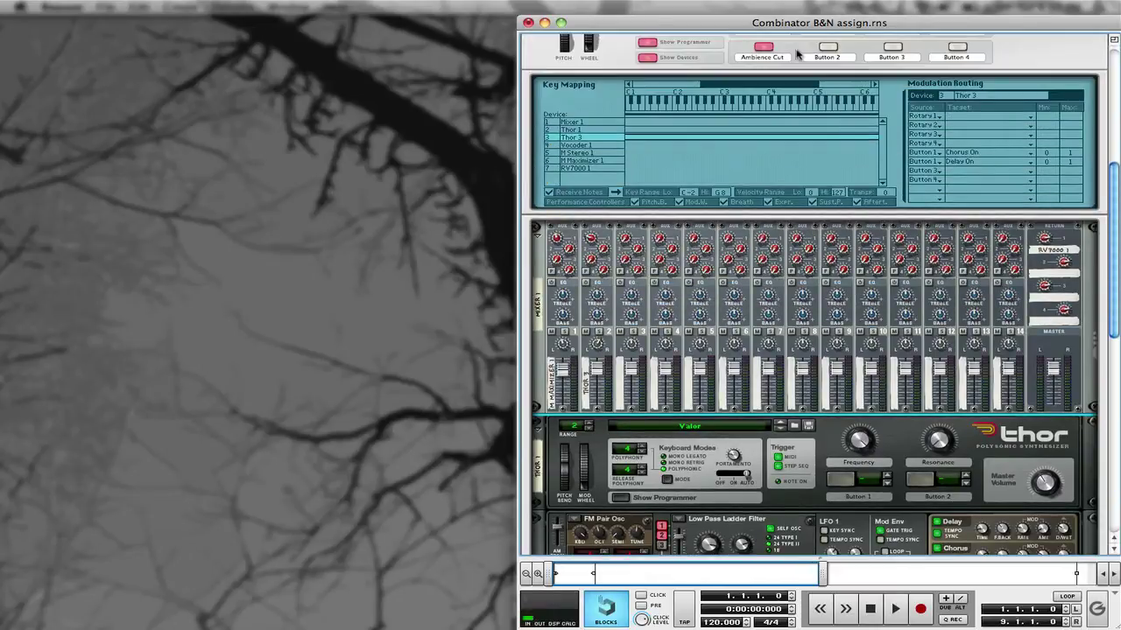
Toggle Ambience Cut three times to test the effects, leaving it off, and unfold Thor 3.
click(763, 48)
click(763, 47)
click(764, 48)
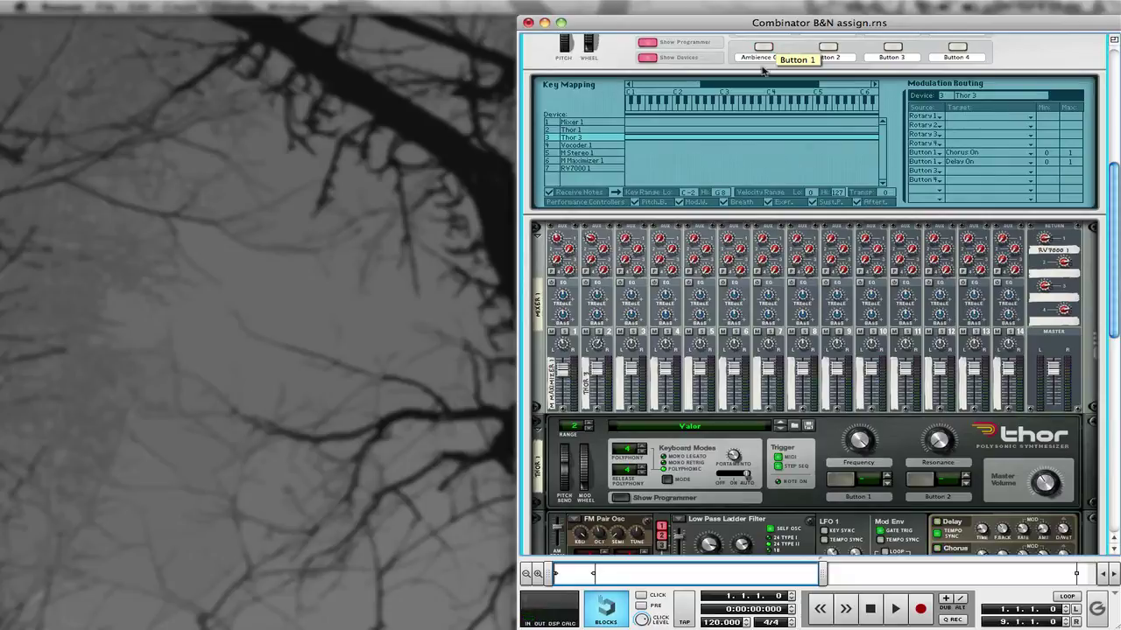
scroll(770, 367, down, 20)
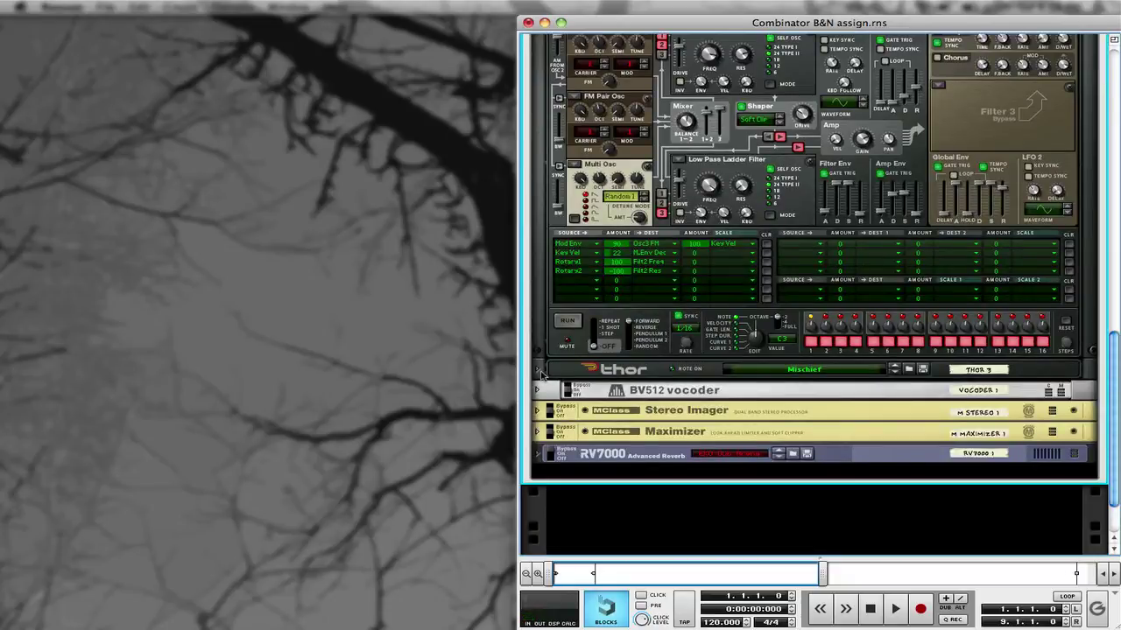
click(538, 370)
scroll(955, 263, up, 8)
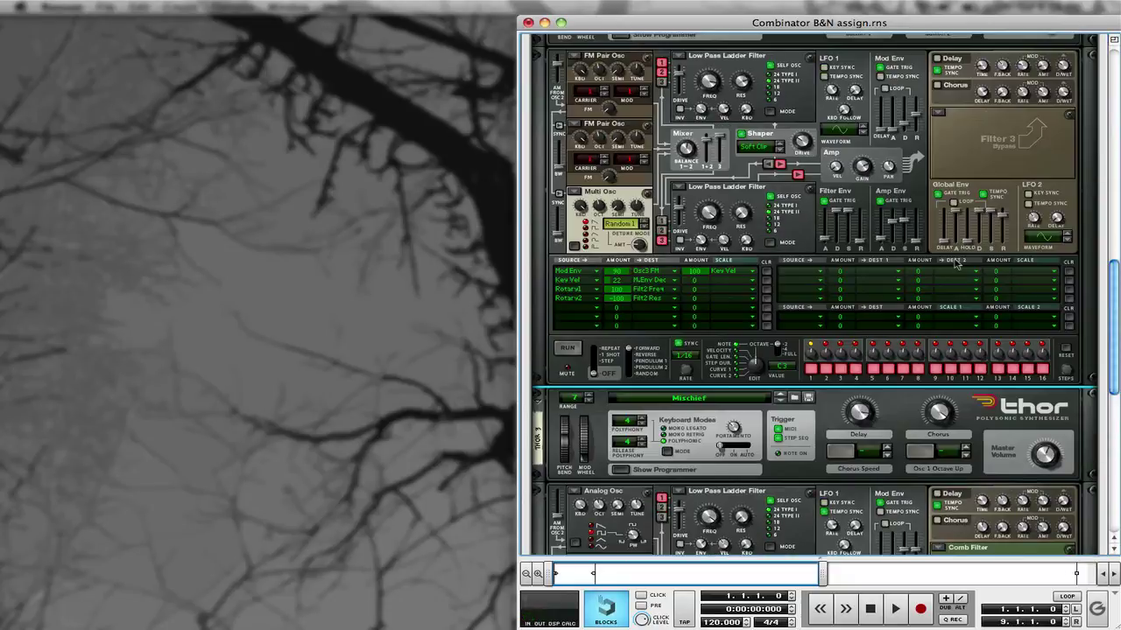
scroll(956, 264, up, 20)
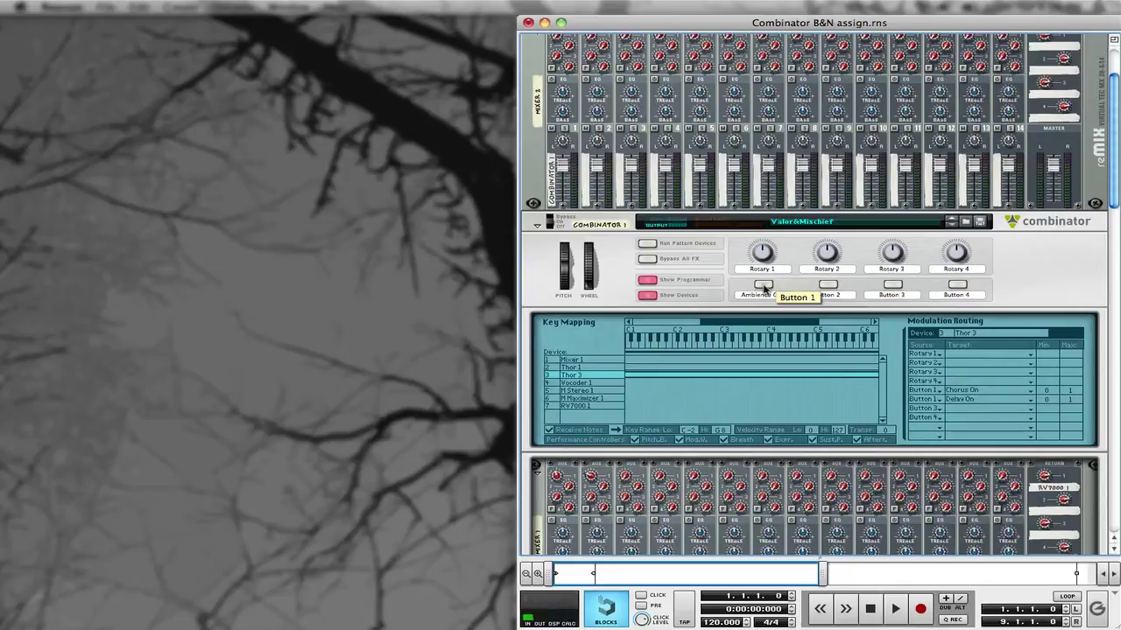
click(765, 285)
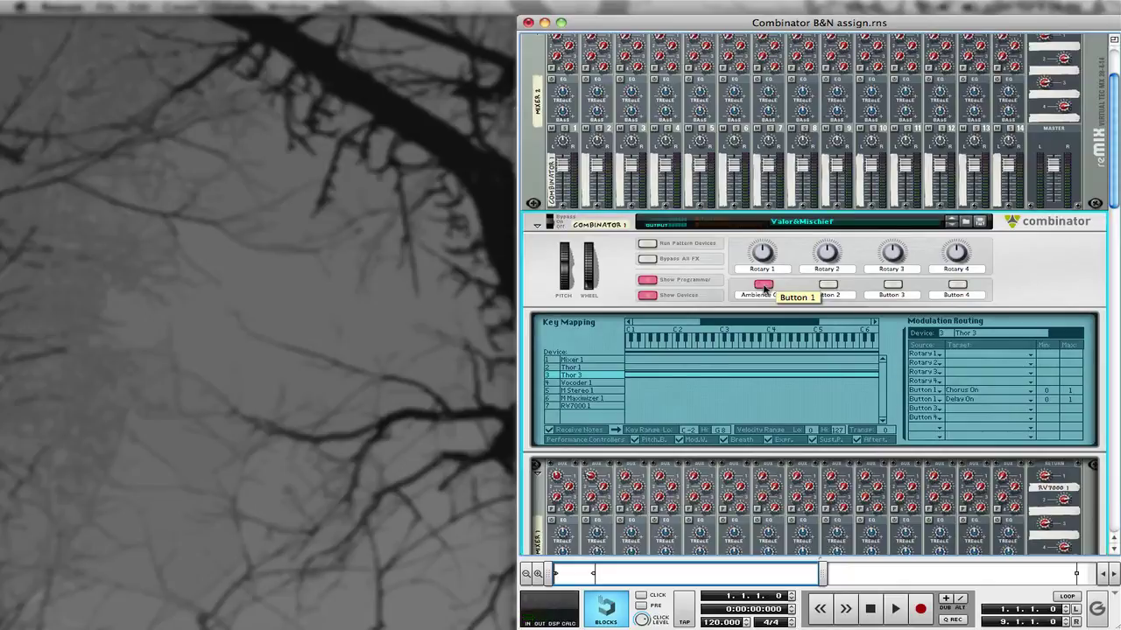
scroll(876, 298, down, 10)
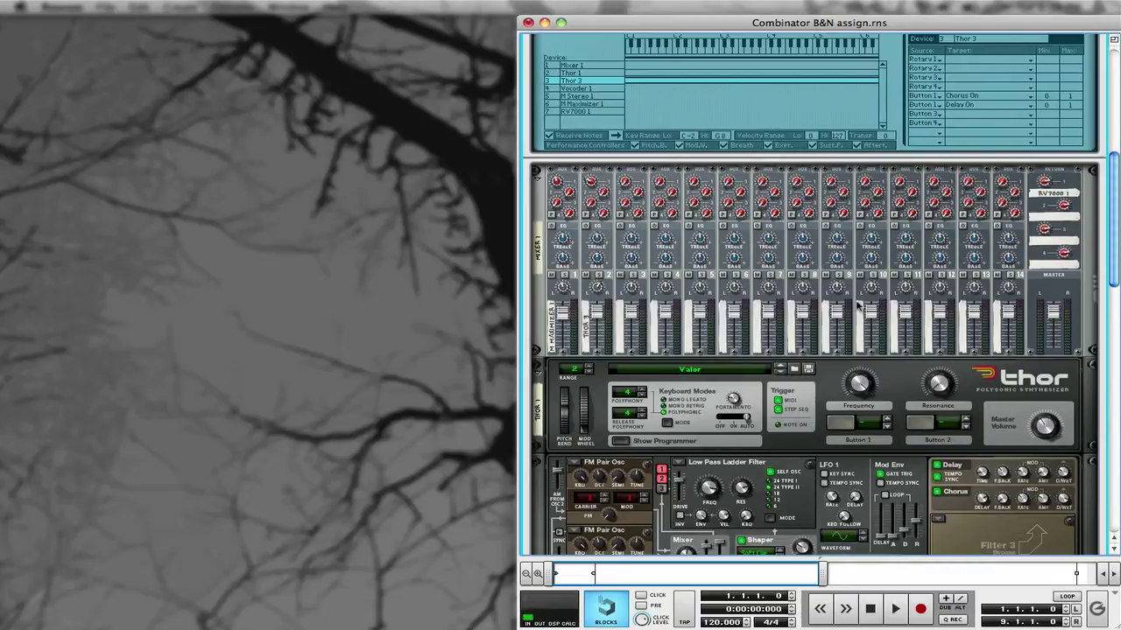
scroll(861, 306, up, 5)
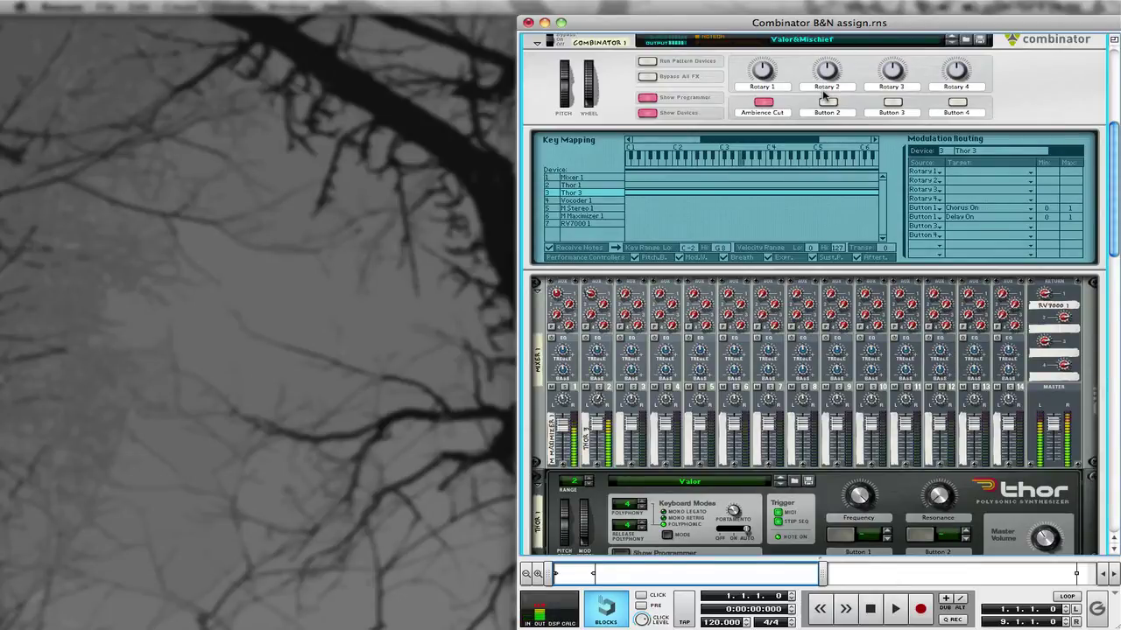
click(762, 102)
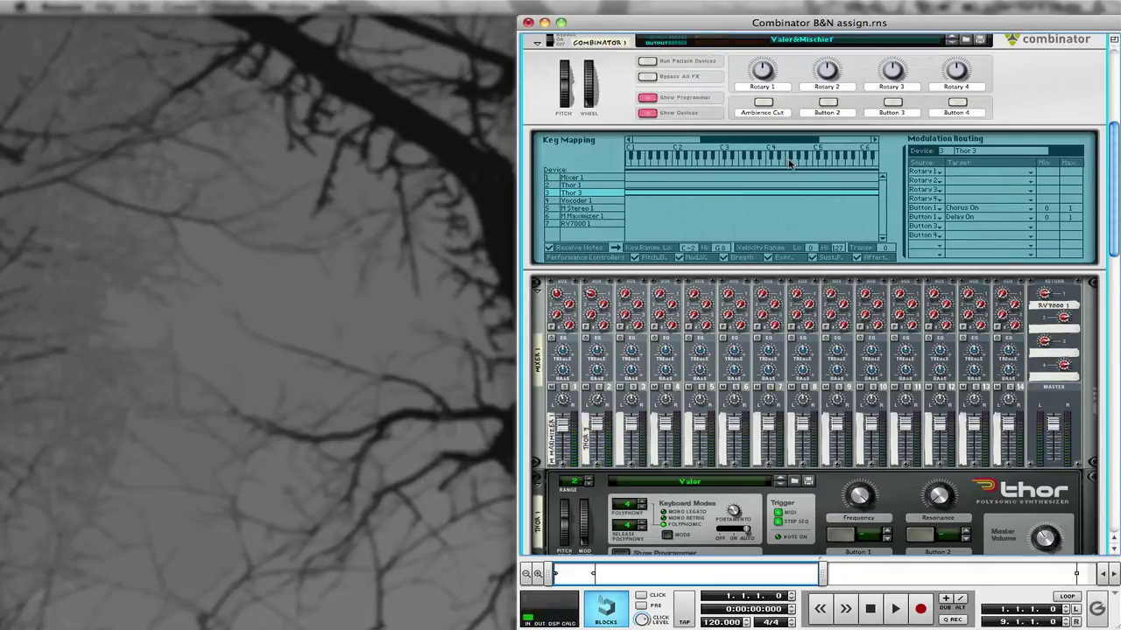
scroll(790, 163, down, 10)
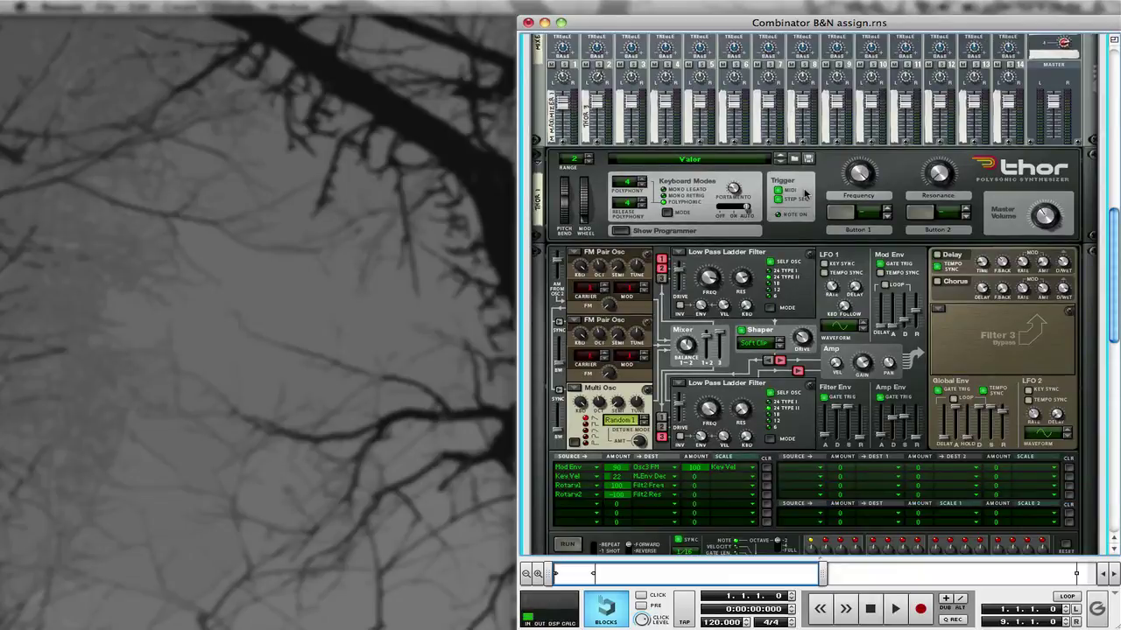
scroll(805, 194, down, 5)
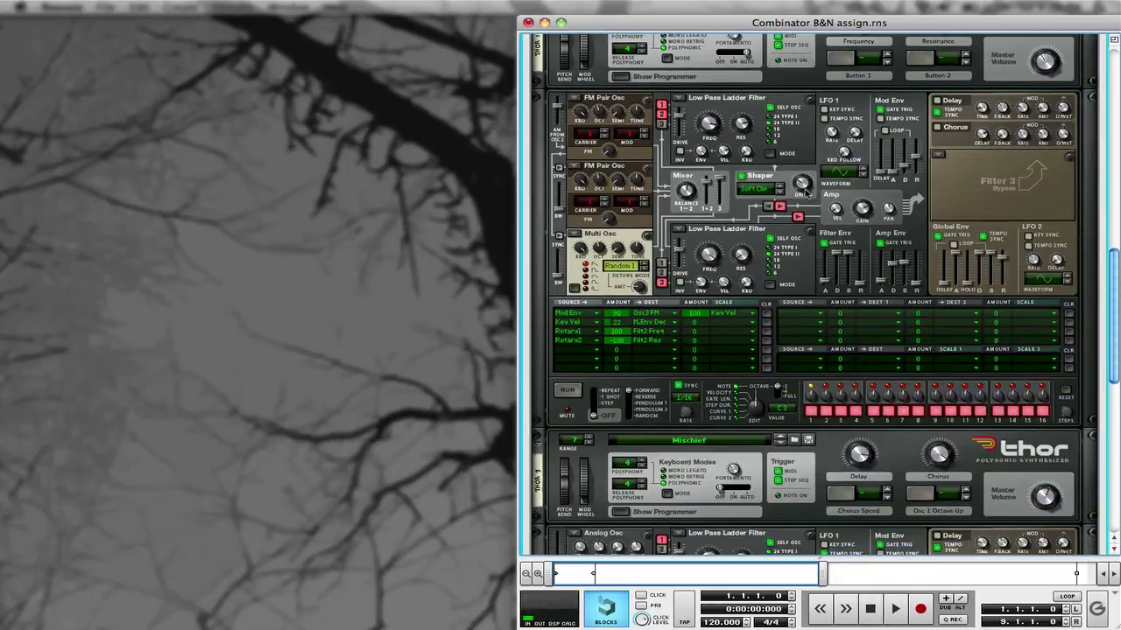
scroll(808, 193, up, 15)
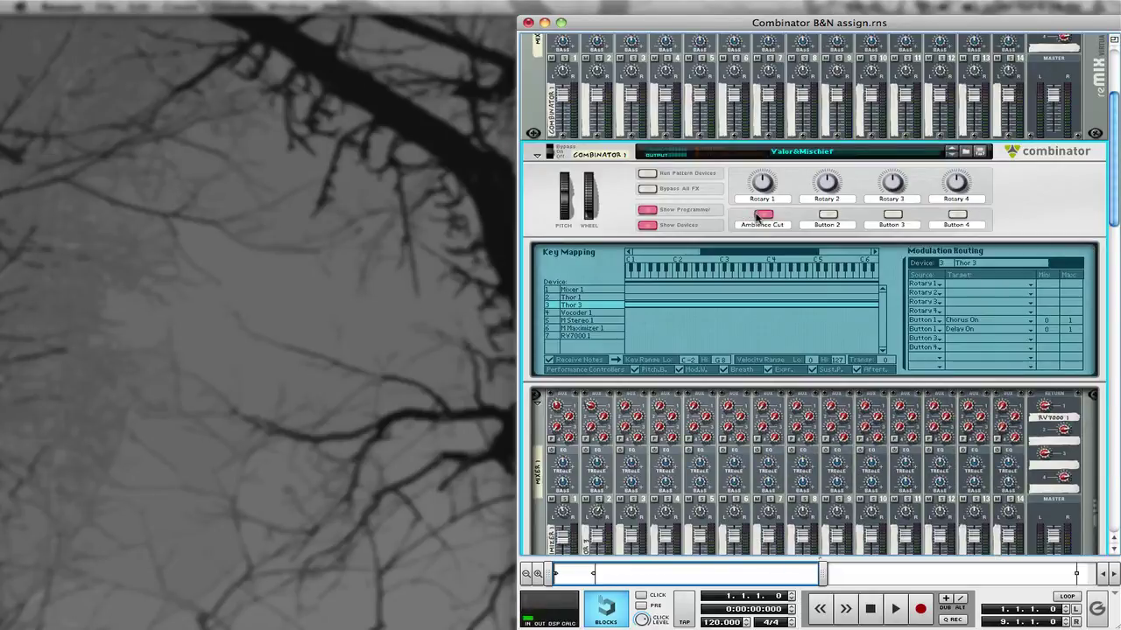
Map Ambience Cut's remote override to Button 1 on the M-Audio Axiom Pro 61.
right_click(758, 215)
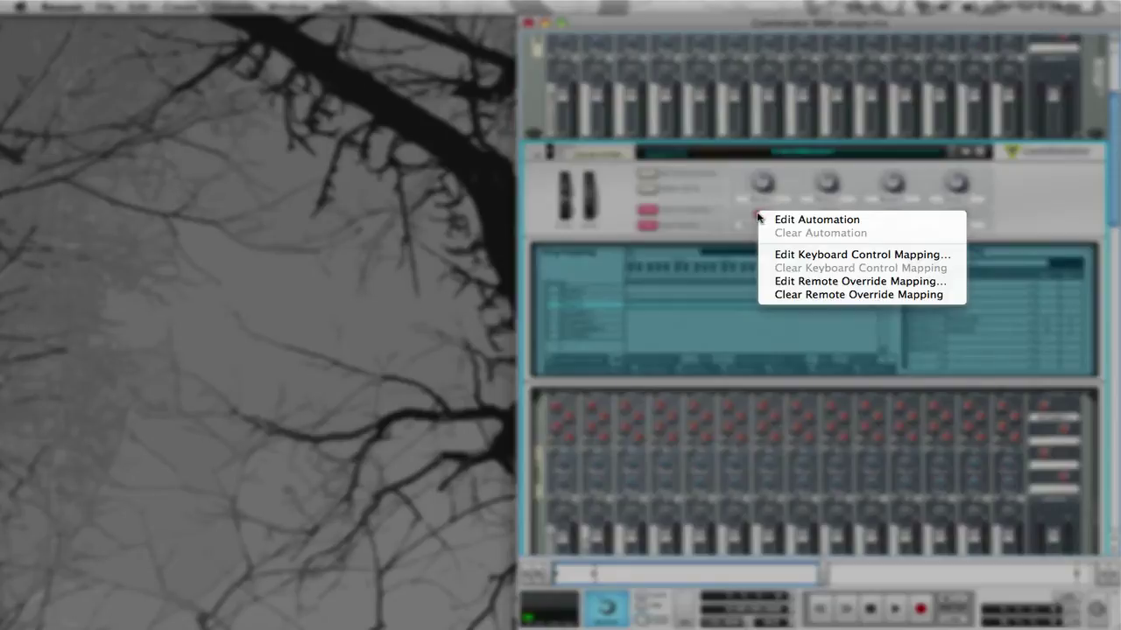
click(782, 286)
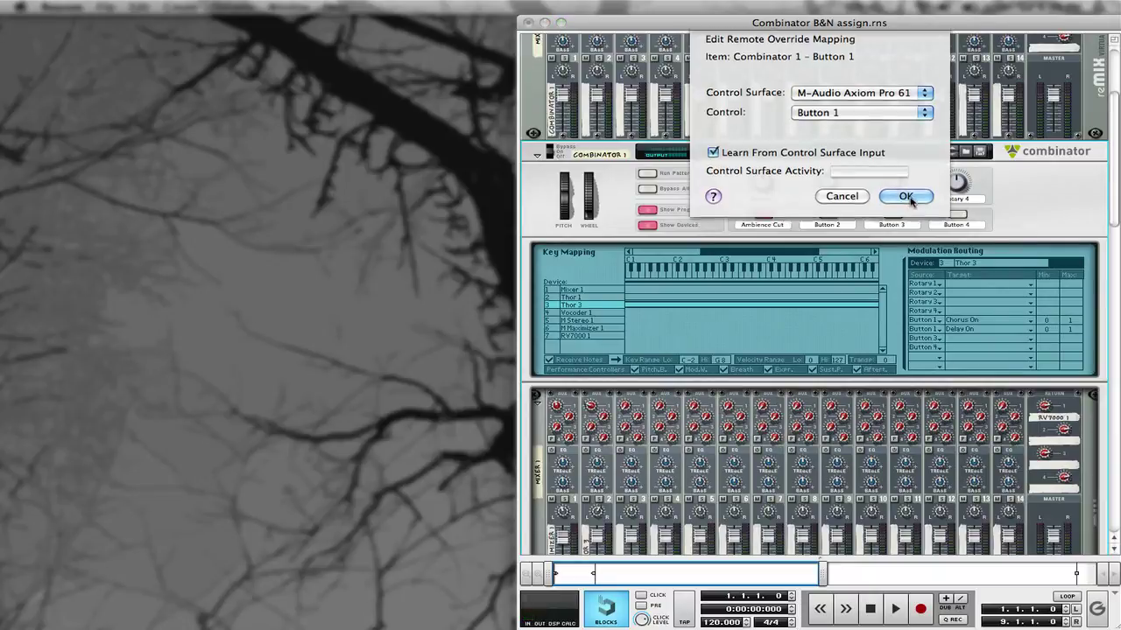
click(907, 197)
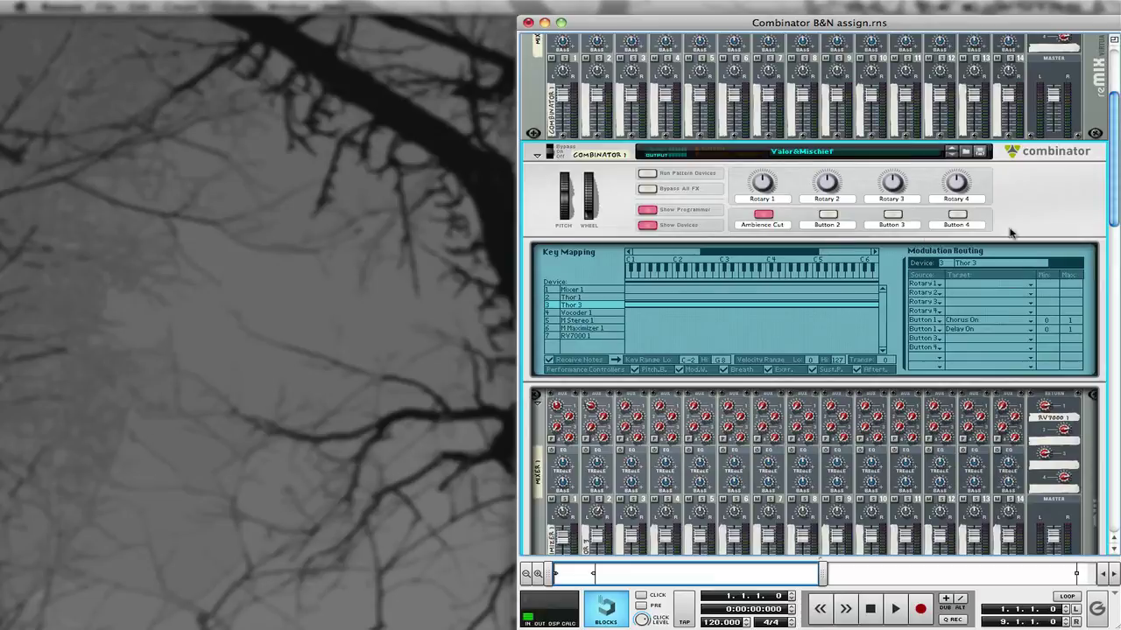
Add a routing row with Button 2 as source targeting Effect > Delay On.
click(939, 342)
click(959, 325)
click(983, 339)
mouse_move(998, 377)
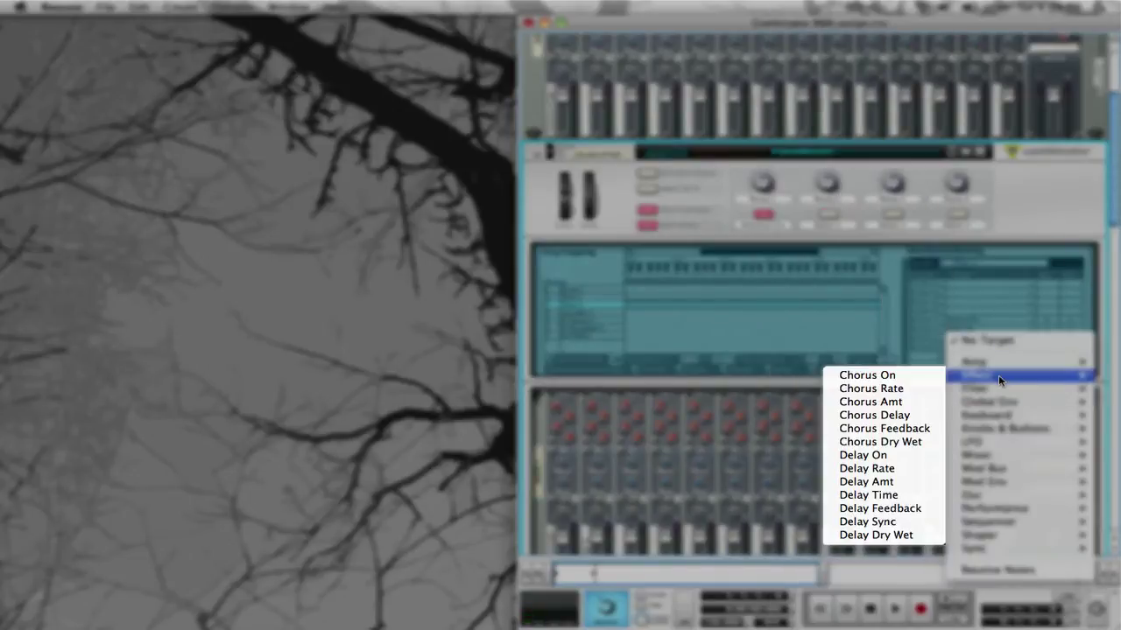
click(893, 457)
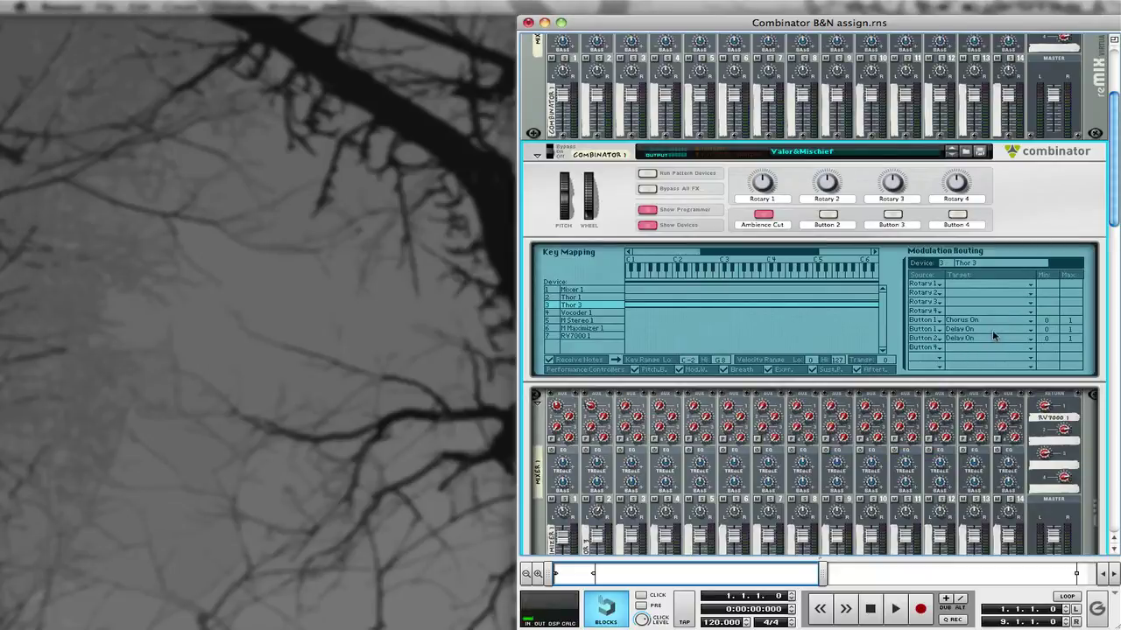
Set Button 1's Delay On row to No Target and switch Button 2 on.
click(992, 330)
click(1003, 295)
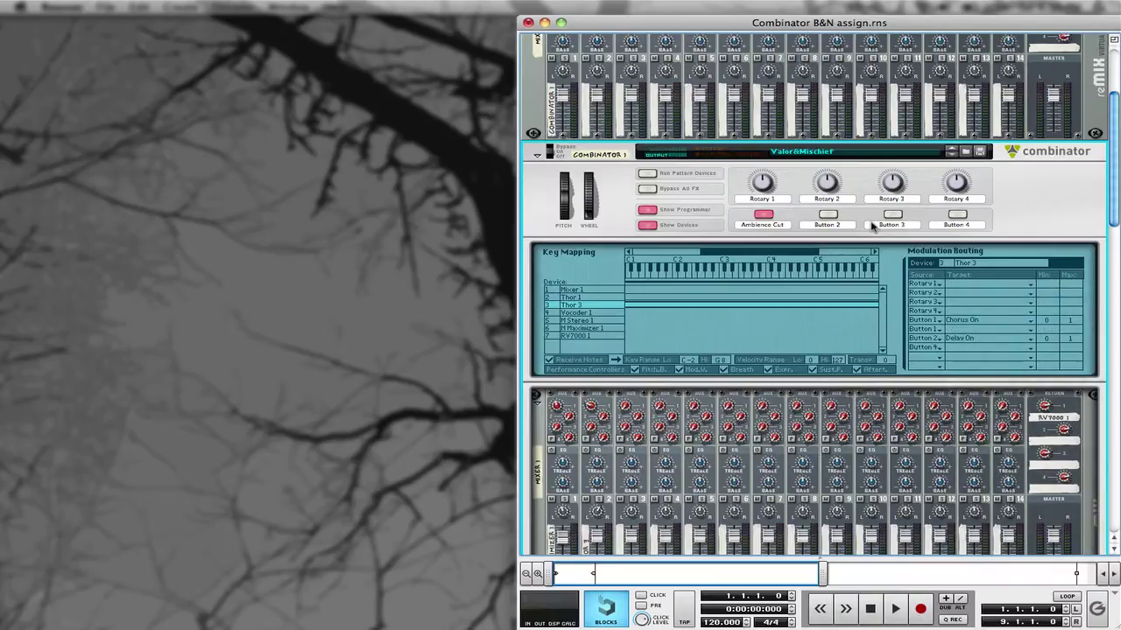
click(829, 215)
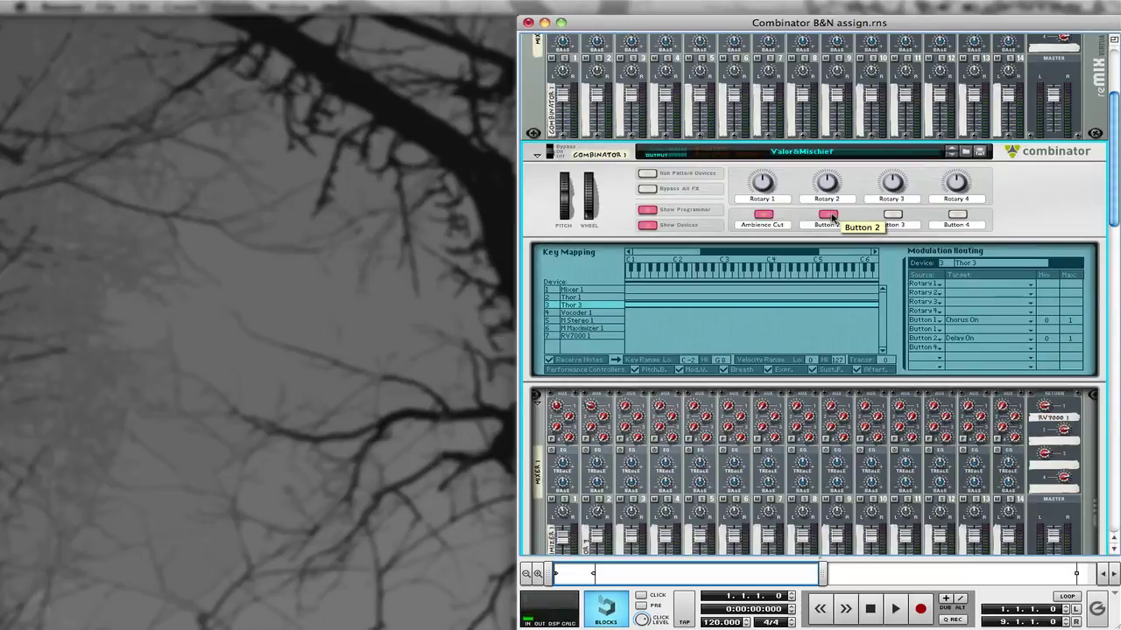
scroll(1016, 224, down, 1)
scroll(1016, 223, down, 10)
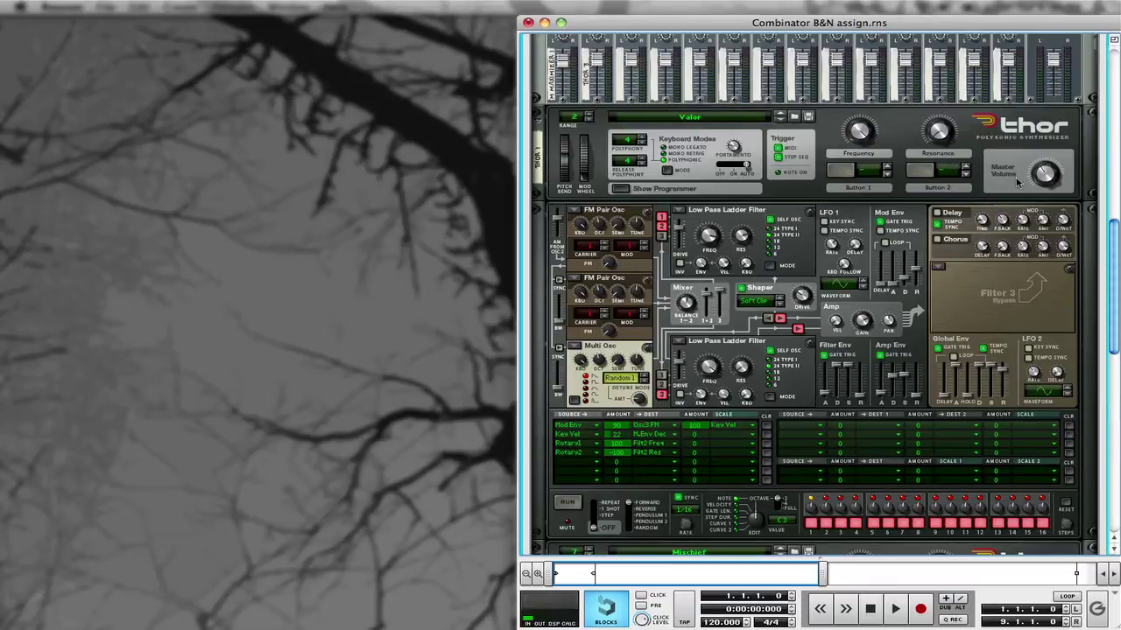
Scroll through the Thor panels in the Combinator rack.
scroll(1015, 181, up, 10)
scroll(998, 197, down, 8)
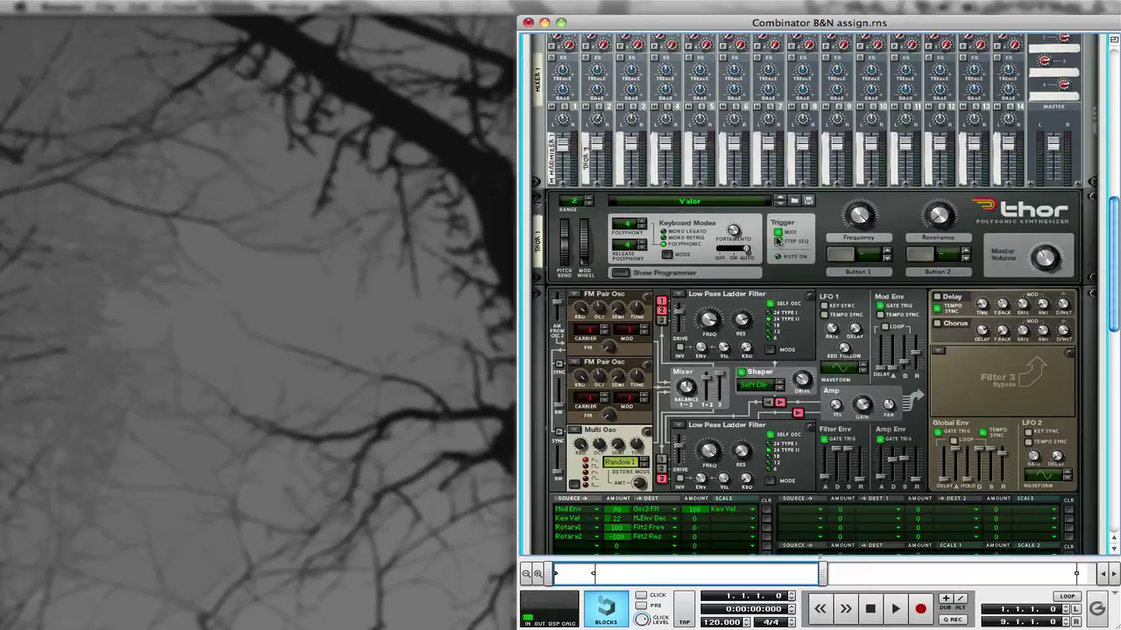